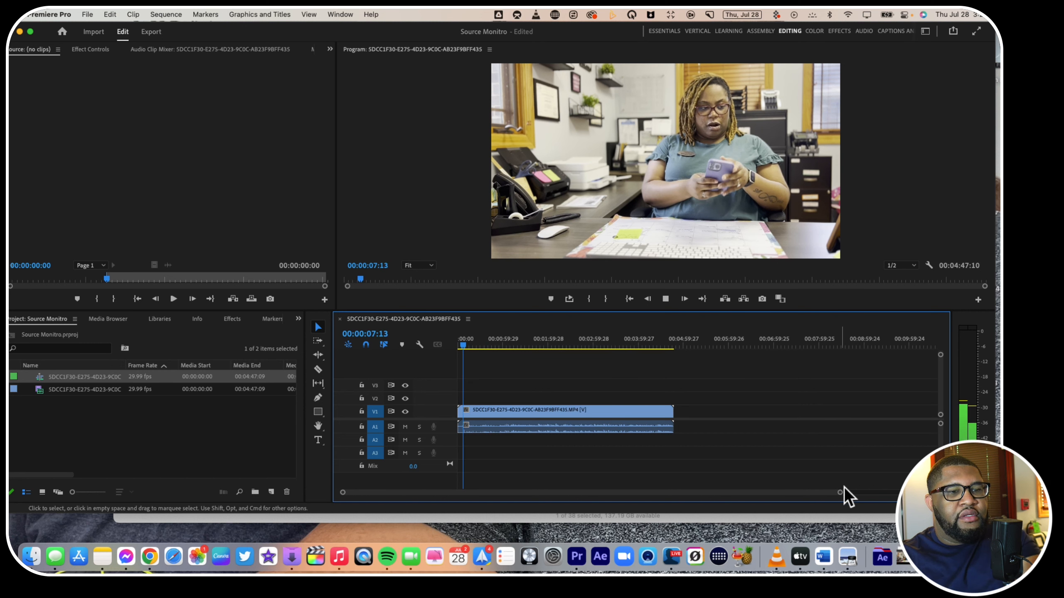
Step: Enlarge the Audio 1 track and zoom in on the timeline to inspect the clip's waveform during playback
drag(940, 486, 941, 464)
key(=)
key(=)
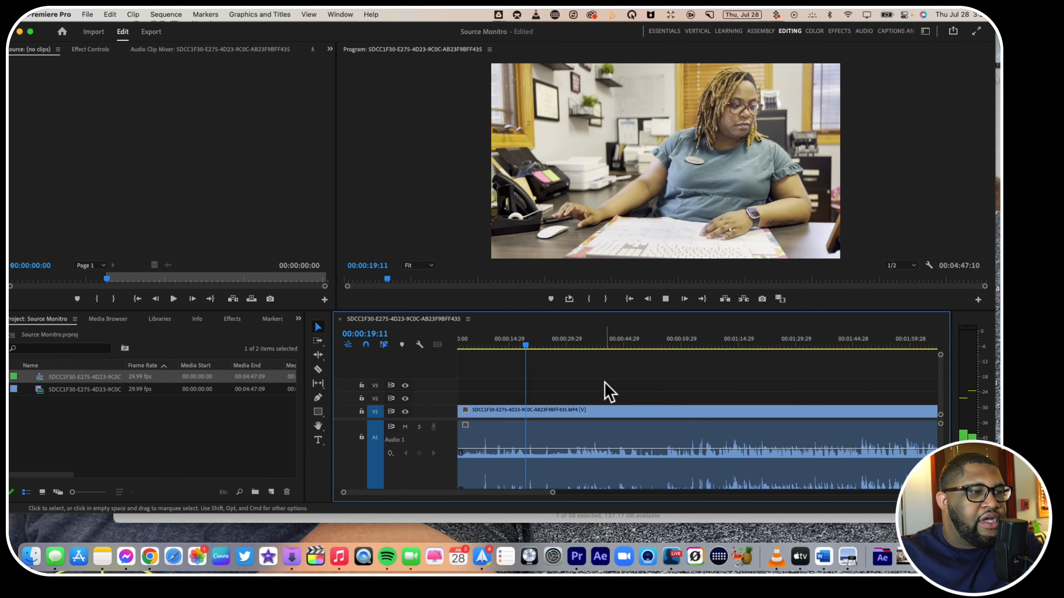
key(space)
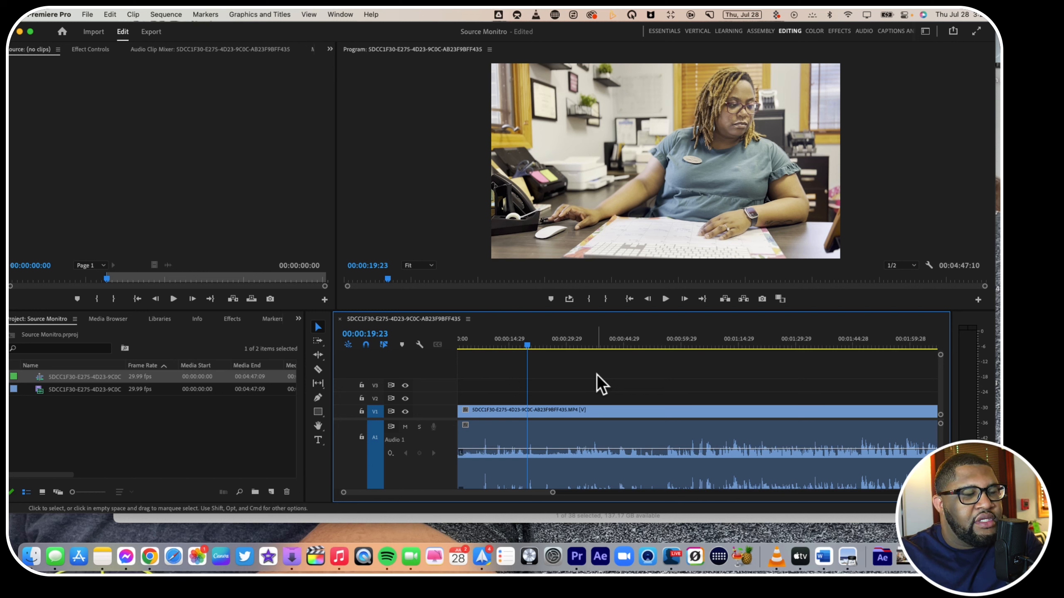
key(space)
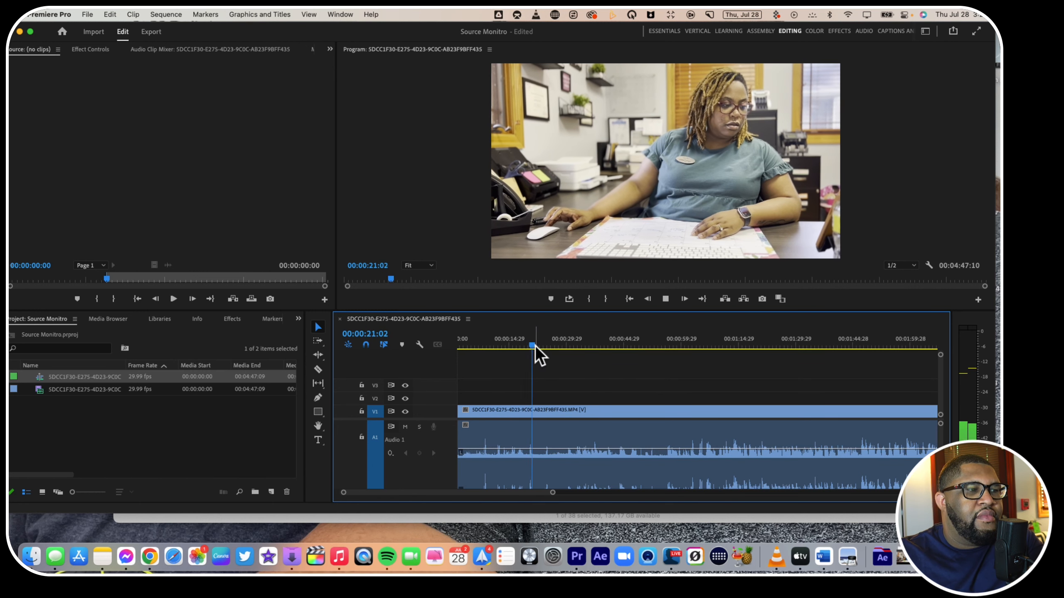
Step: Find where the speech begins, ripple-trim the clip's opening up to 00:01:16:06, and play the new start
drag(535, 347, 737, 362)
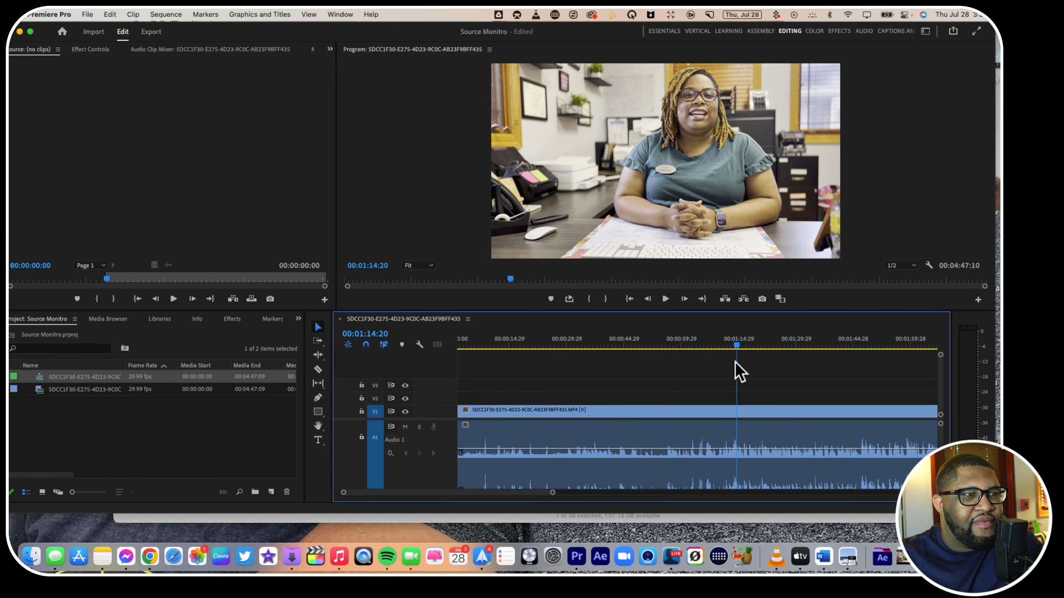
key(space)
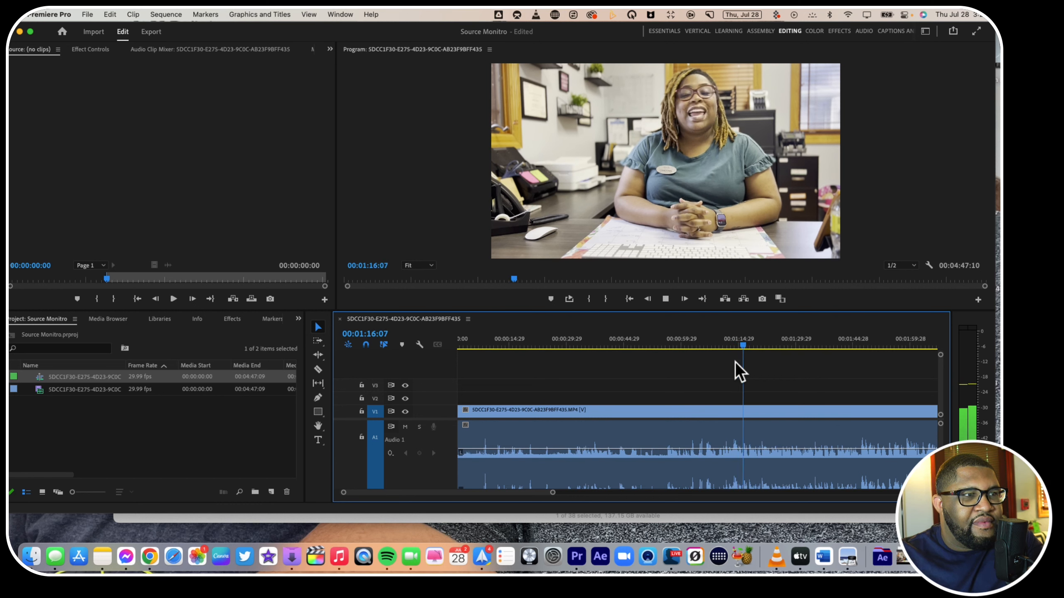
key(space)
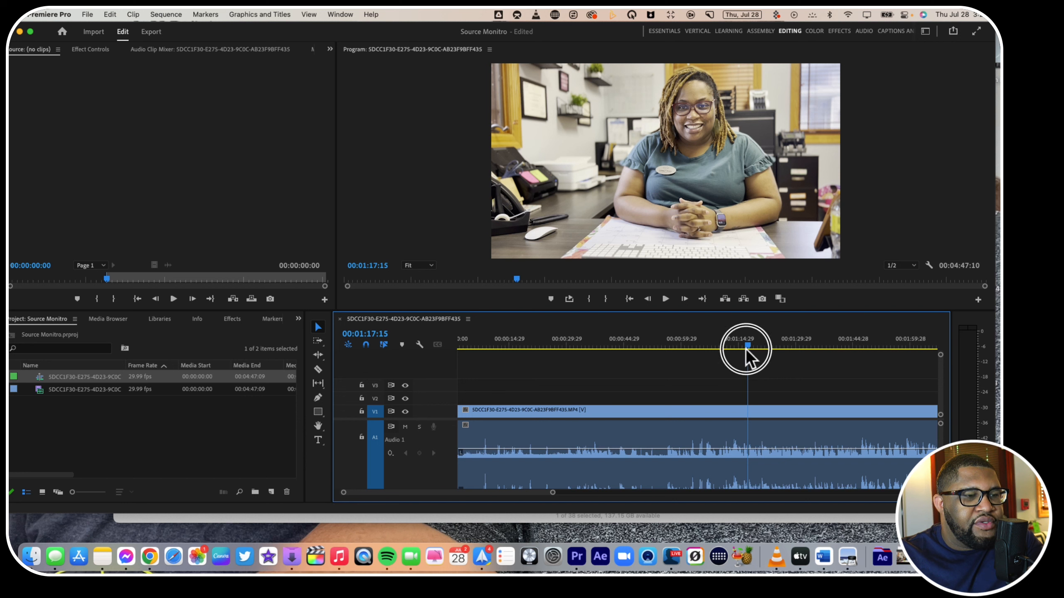
click(740, 345)
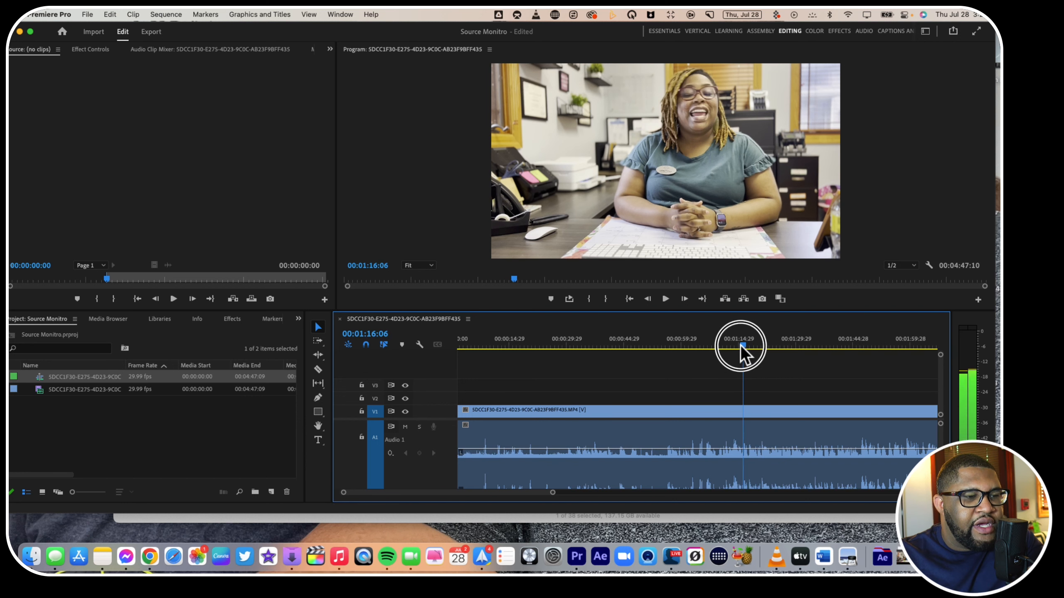
key(q)
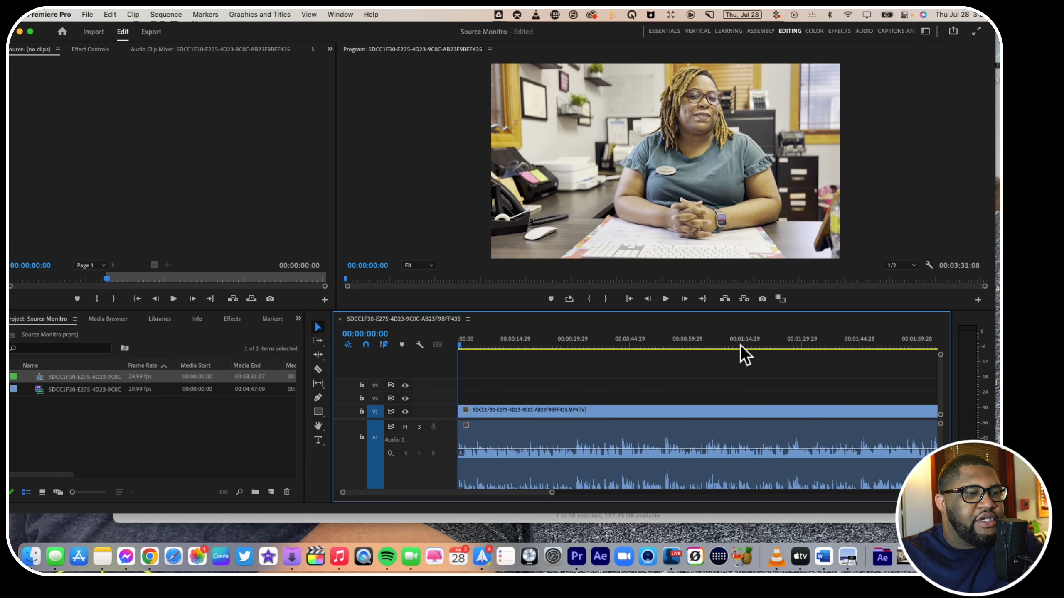
key(space)
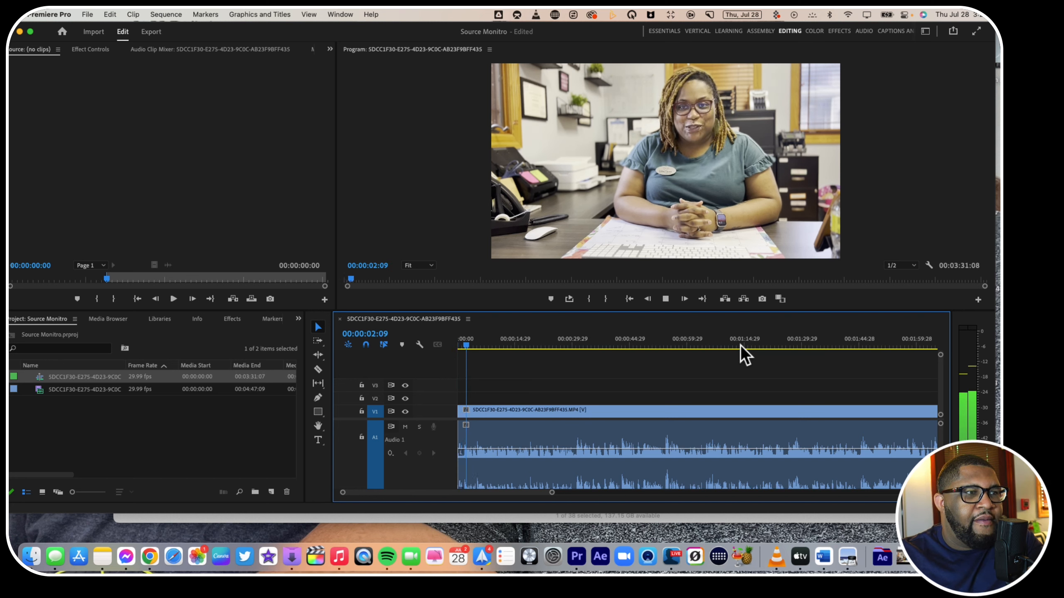
key(space)
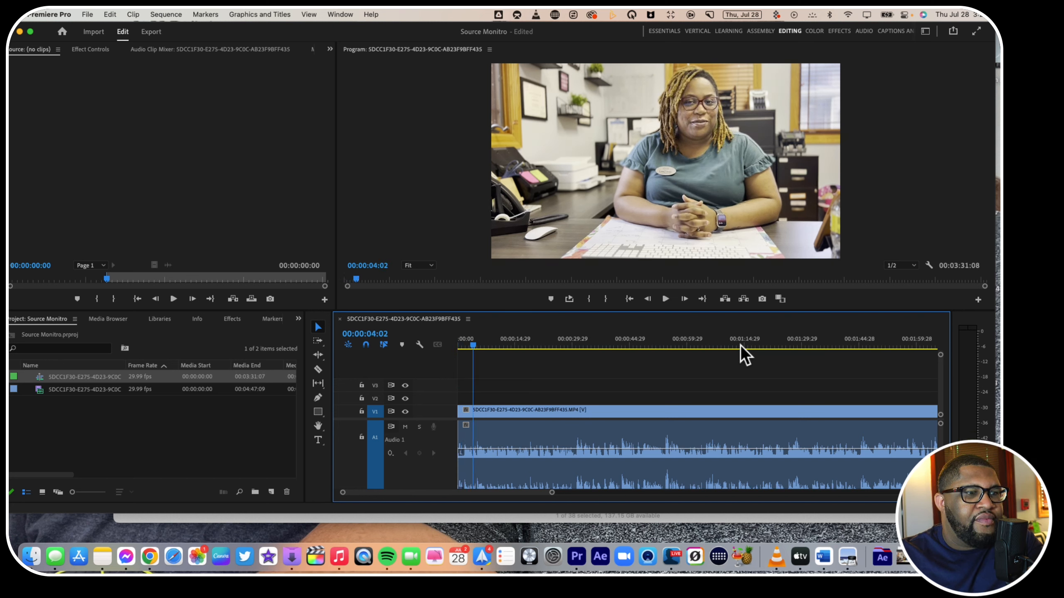
Step: Delete the clip from the timeline and open the original video clip in the Source Monitor
click(695, 413)
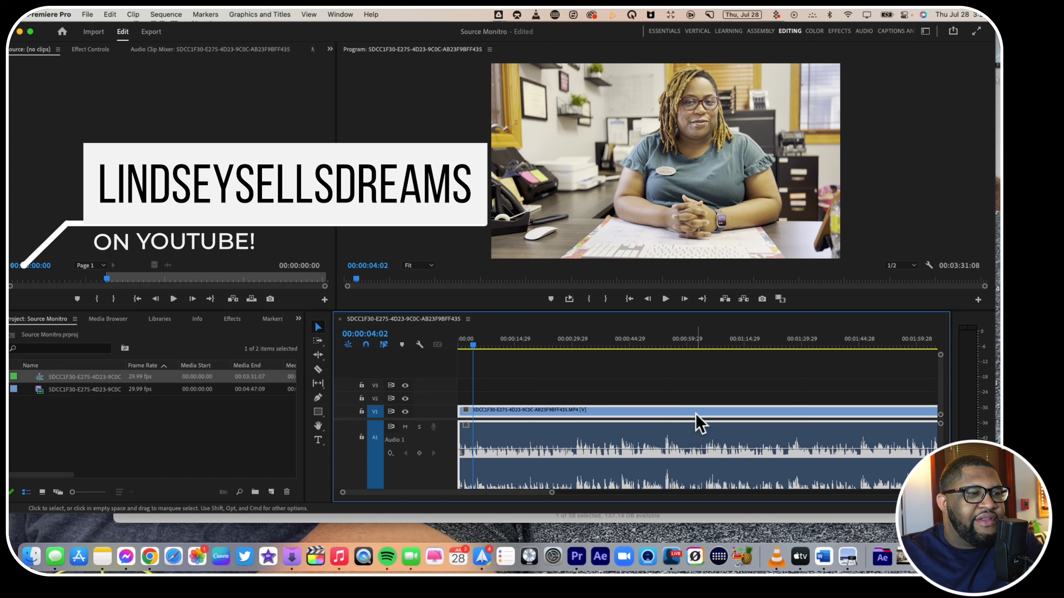
key(Delete)
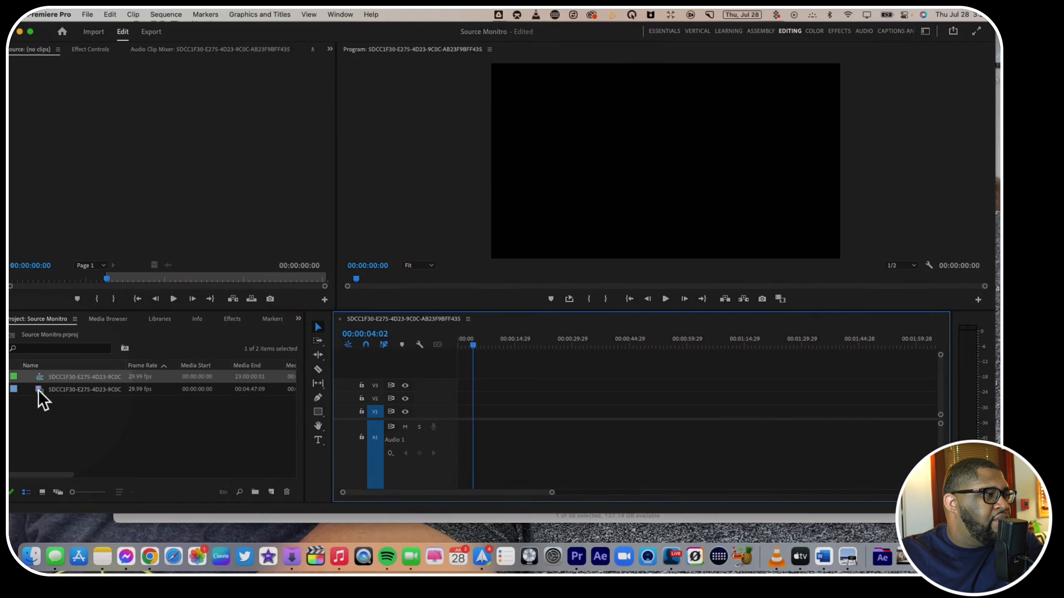
double_click(38, 390)
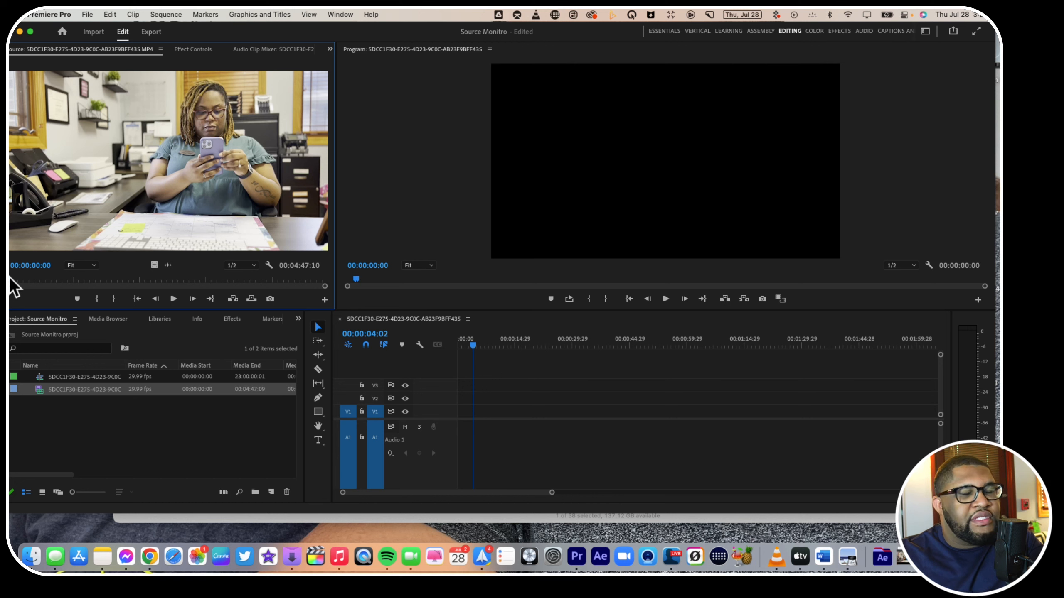
Step: Find the start of the speech in the source clip and mark the In point at 00:01:16:11
drag(14, 284, 90, 287)
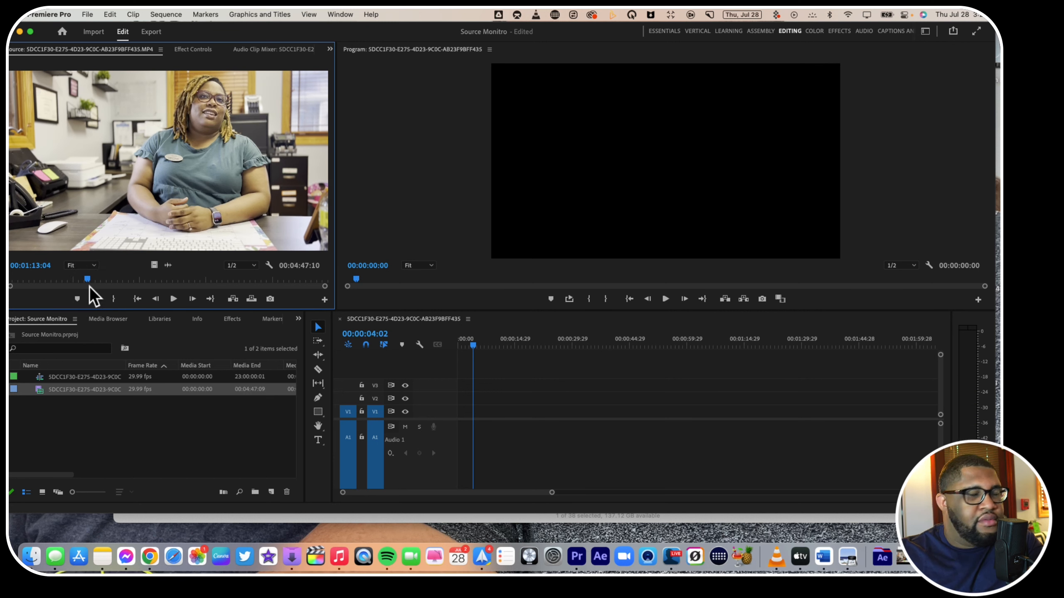
key(space)
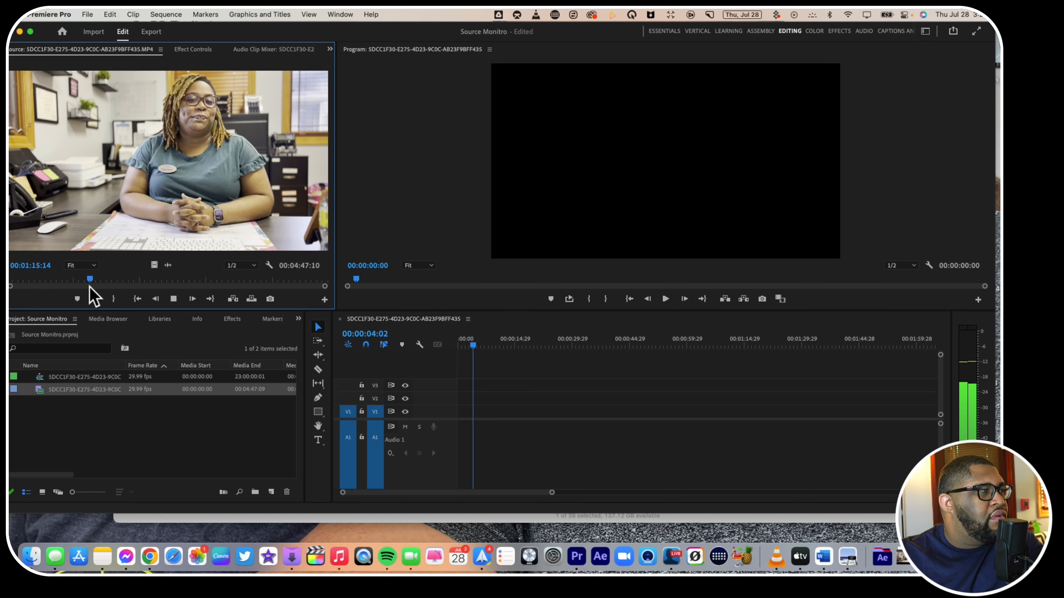
key(space)
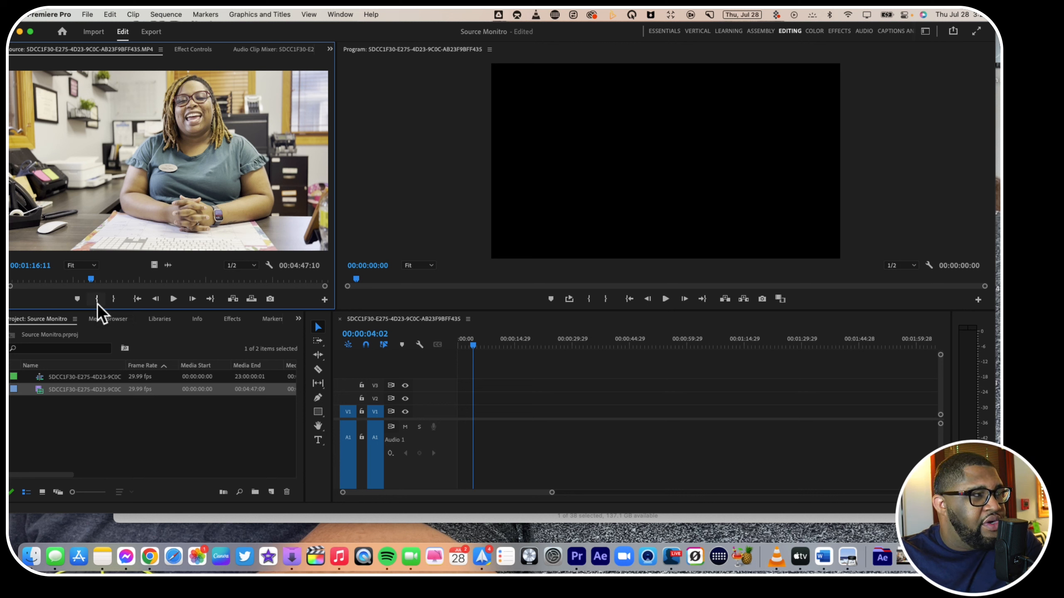
click(98, 302)
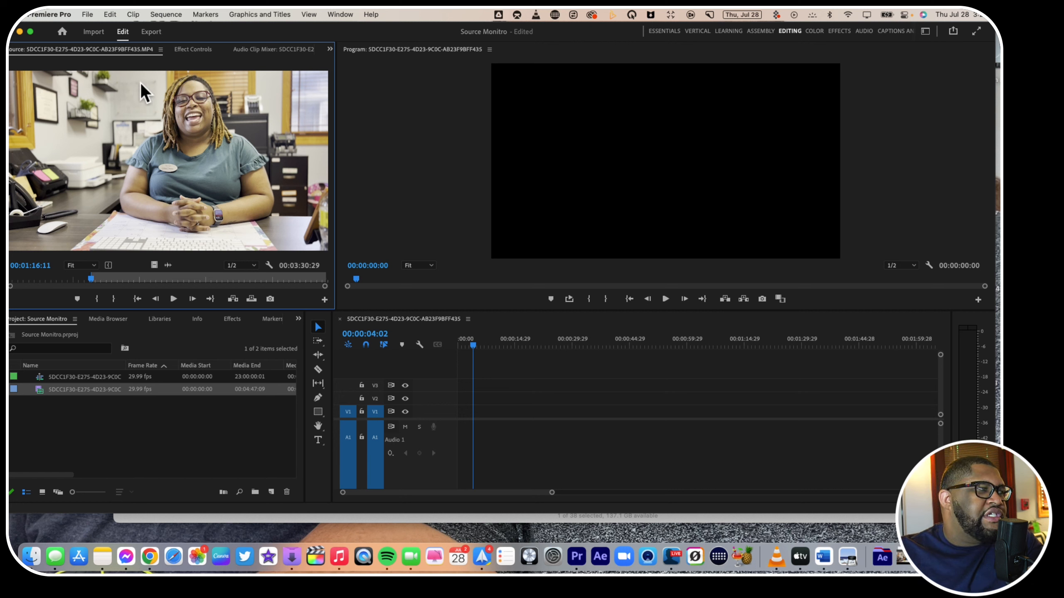
Step: Place the marked source clip at the start of the timeline and play its opening
drag(140, 113, 459, 413)
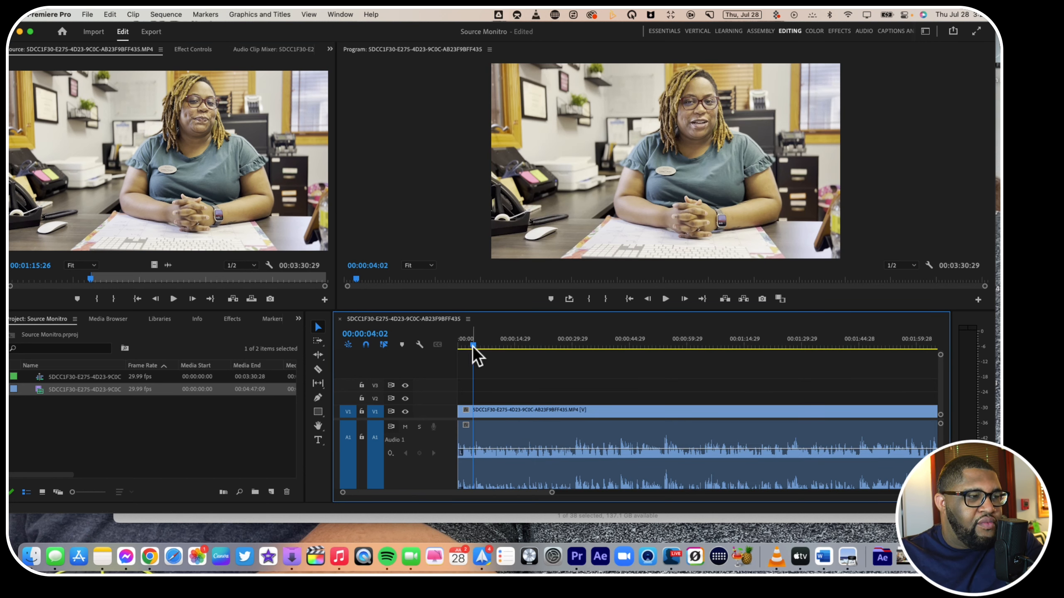
drag(473, 347, 393, 361)
key(space)
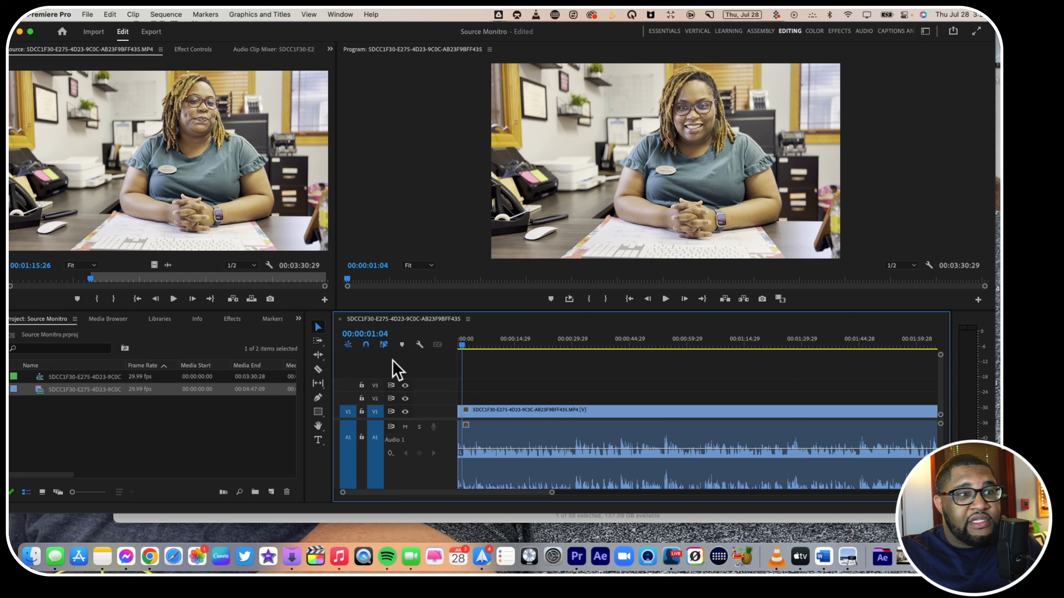
Step: Clear the clip from the timeline and mark the source clip's Out point at 00:01:37:25
click(538, 412)
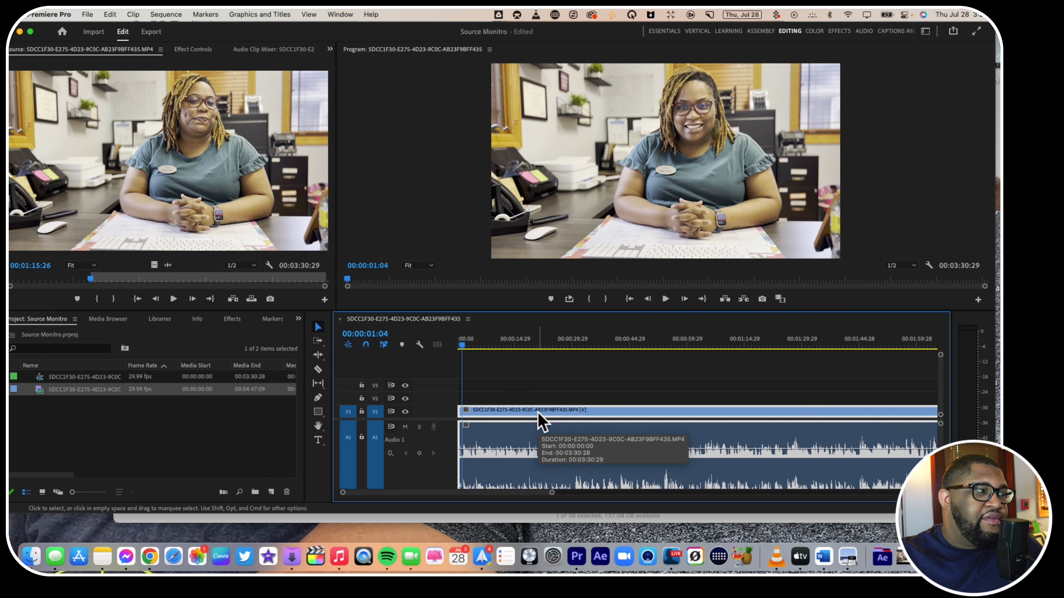
key(Delete)
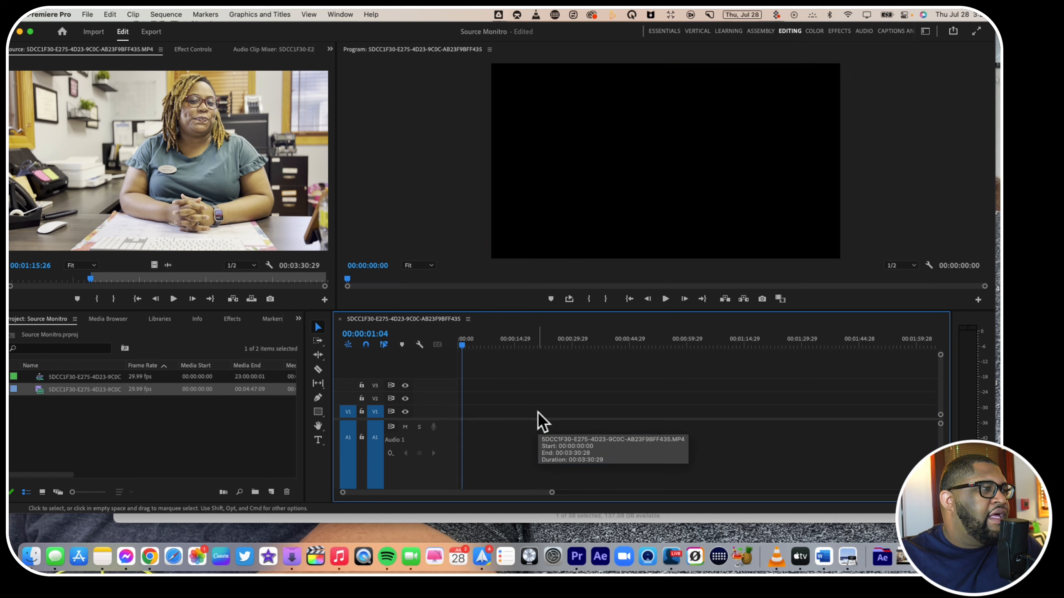
click(116, 277)
key(o)
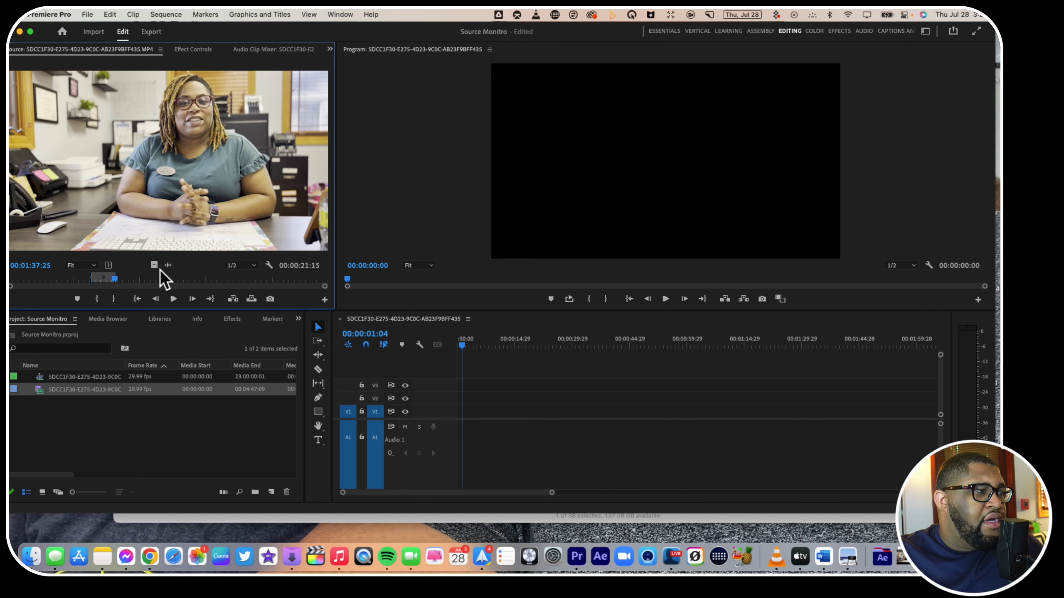
Step: Place the marked section at the start of the timeline and unlink its audio from its video
drag(160, 211, 455, 410)
click(488, 414)
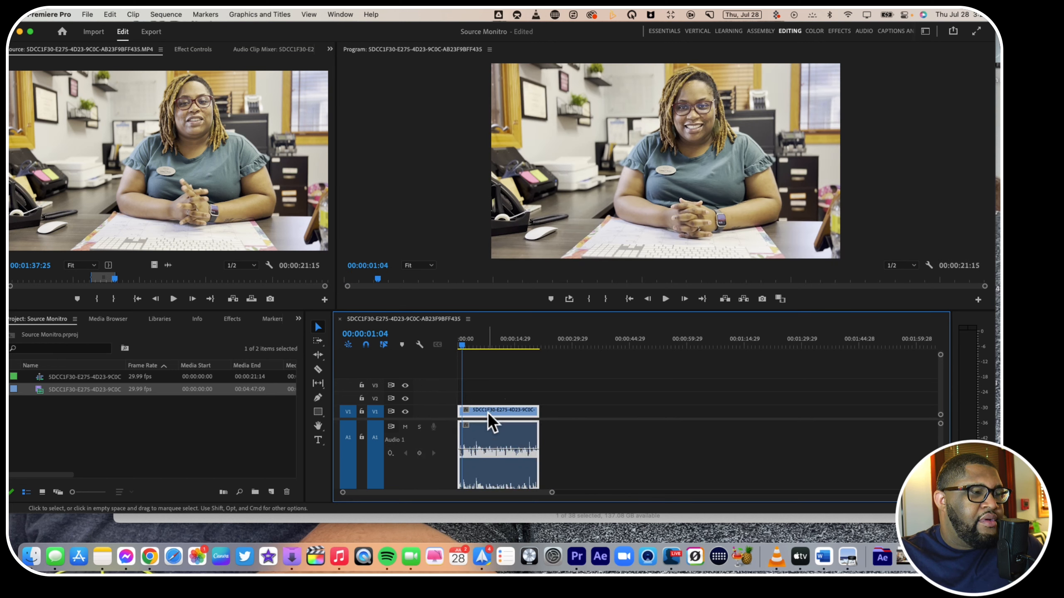
right_click(487, 412)
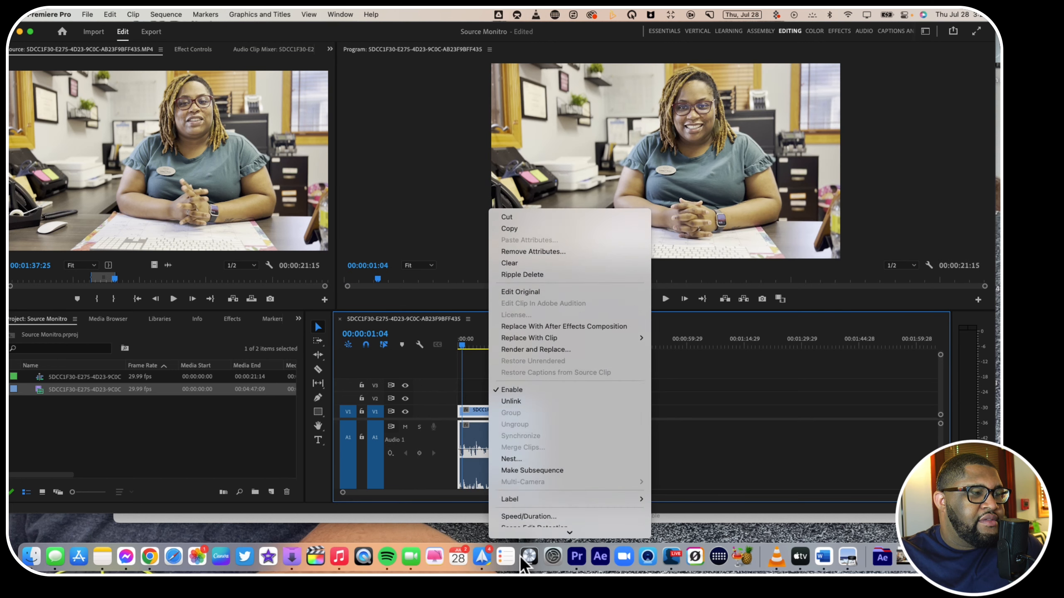
click(531, 305)
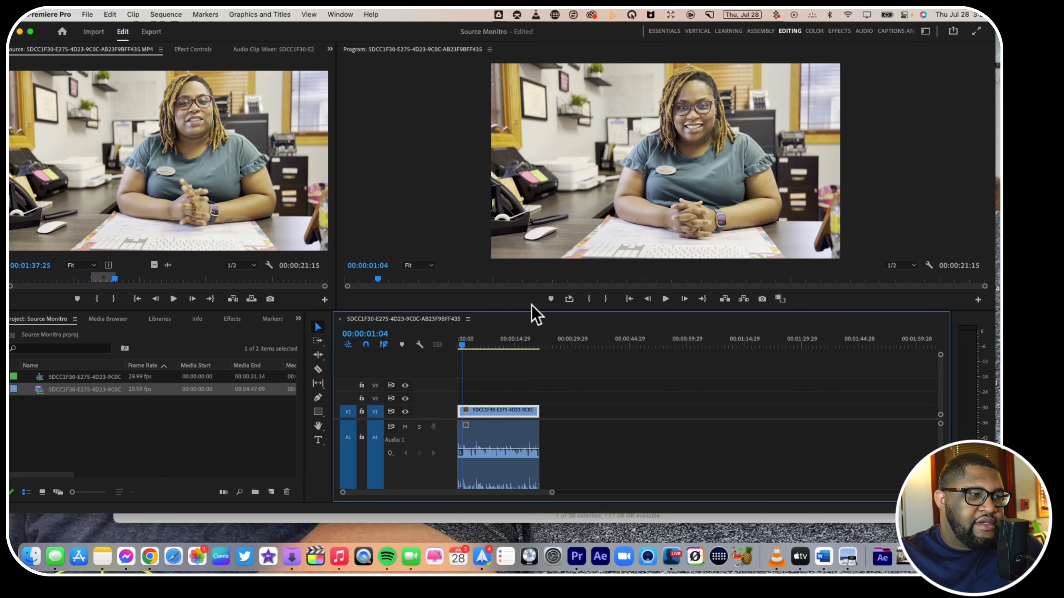
Step: Try deleting only the unlinked audio, and undo the deletion and the unlinking
click(502, 429)
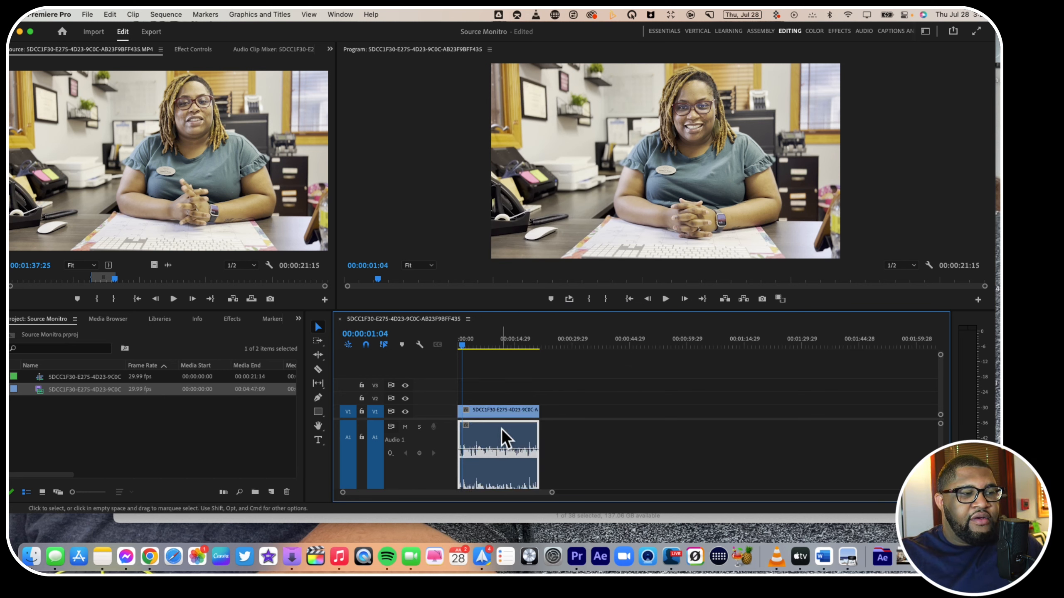
key(Delete)
key(super+z)
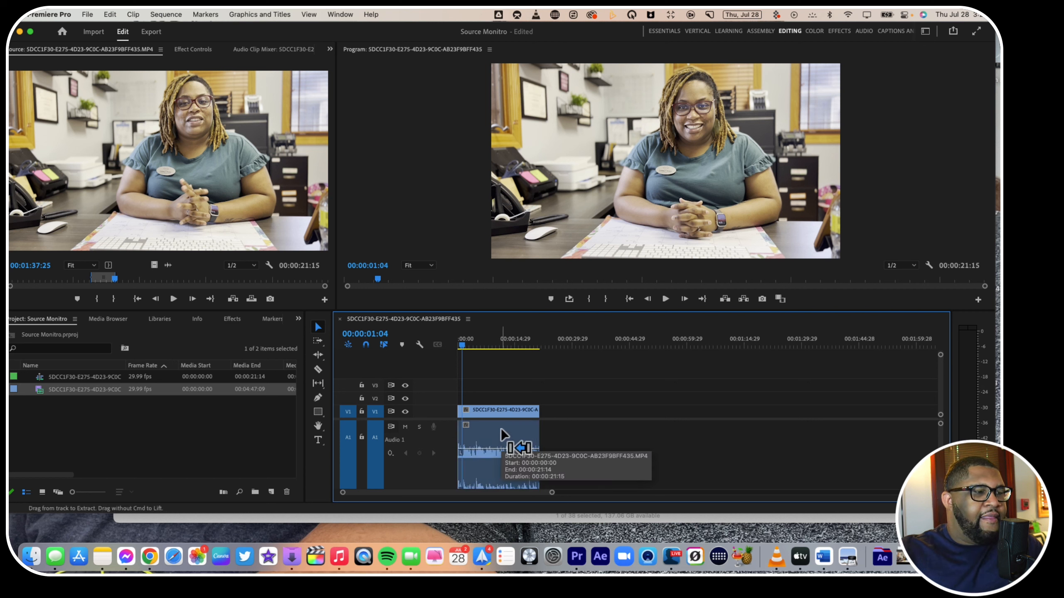
Step: Replace the timeline clip with only the audio of the marked section at the start of A1 and play it
click(519, 430)
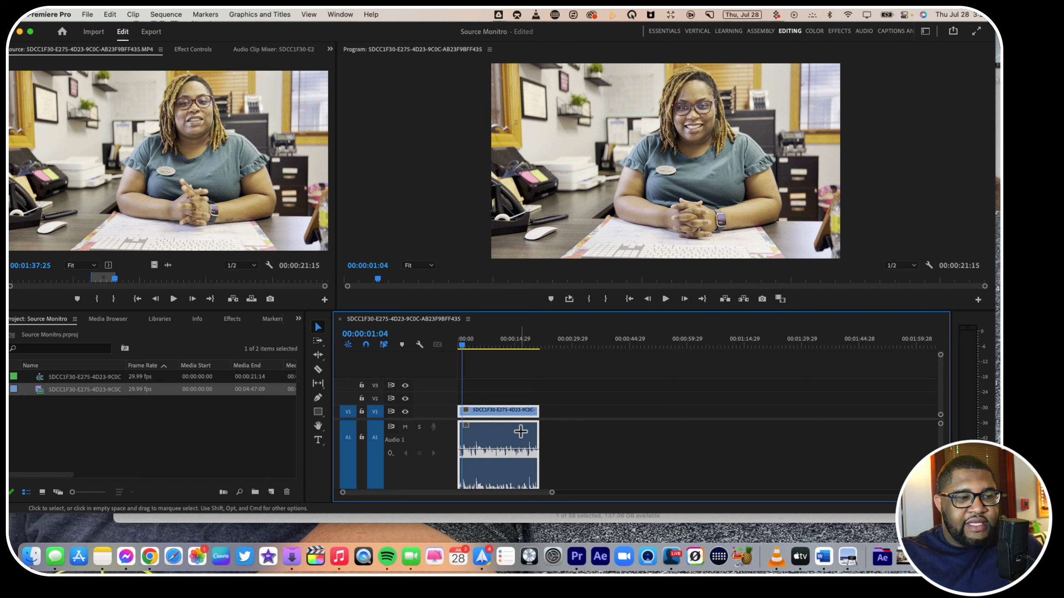
key(Delete)
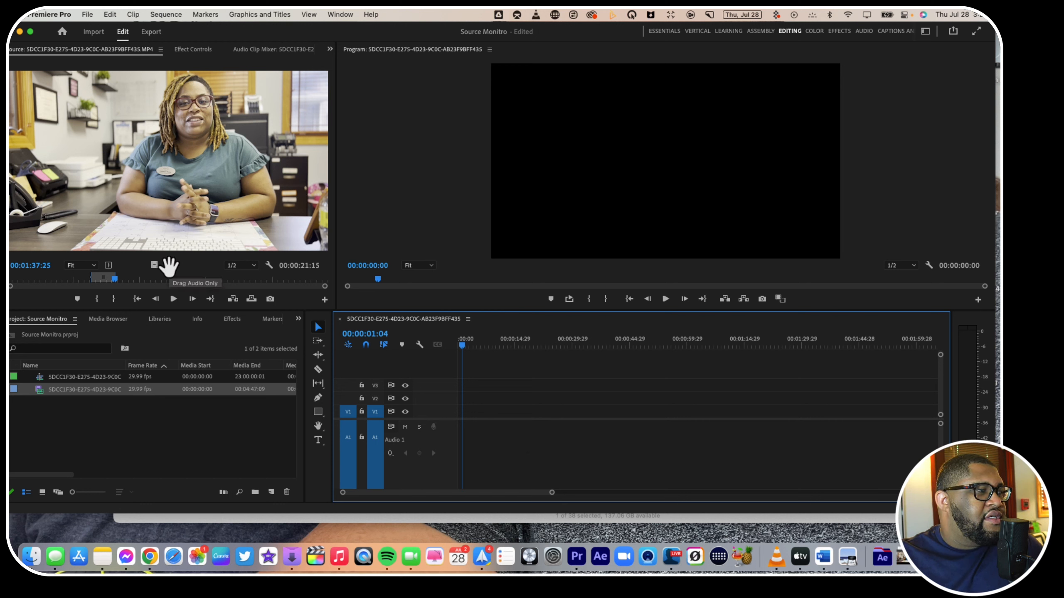
drag(169, 266, 461, 428)
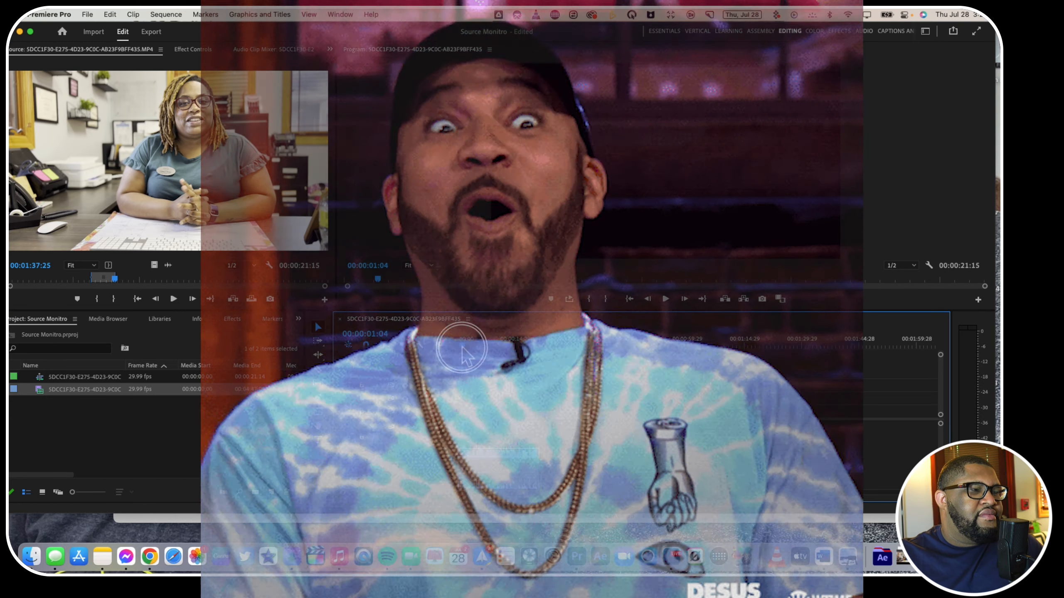
drag(462, 347, 442, 346)
key(space)
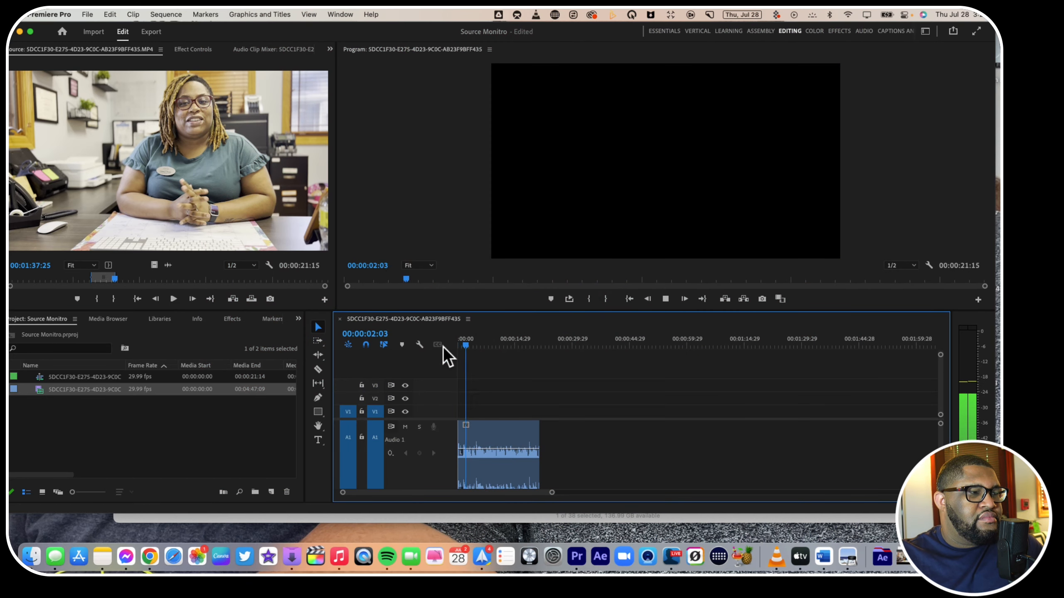
key(space)
Step: Replace the audio with only the video of the marked section at the start of V1 and play it
click(497, 430)
key(Delete)
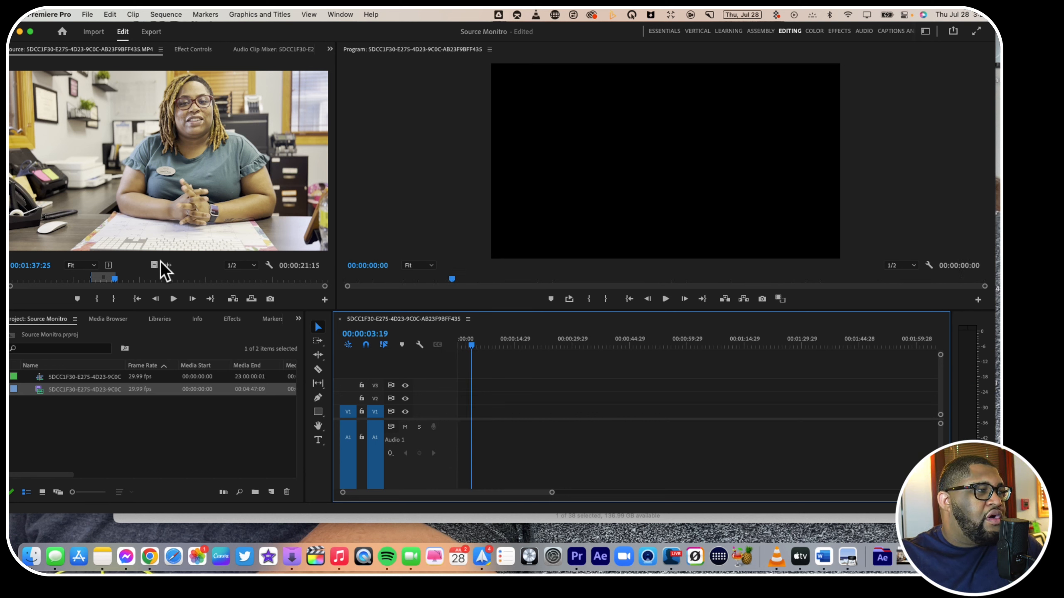
drag(154, 265, 453, 417)
key(space)
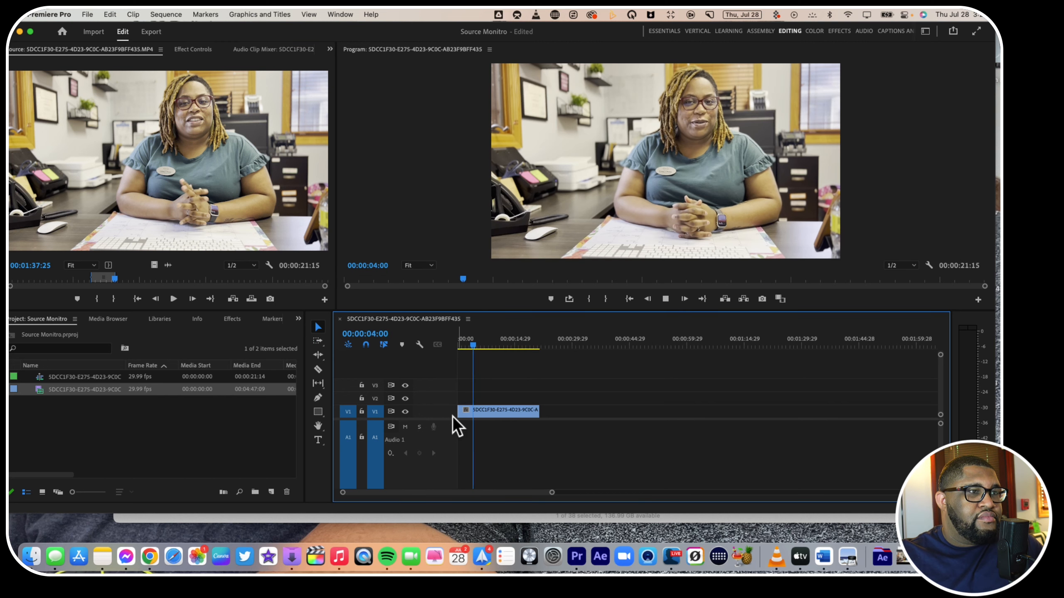
key(space)
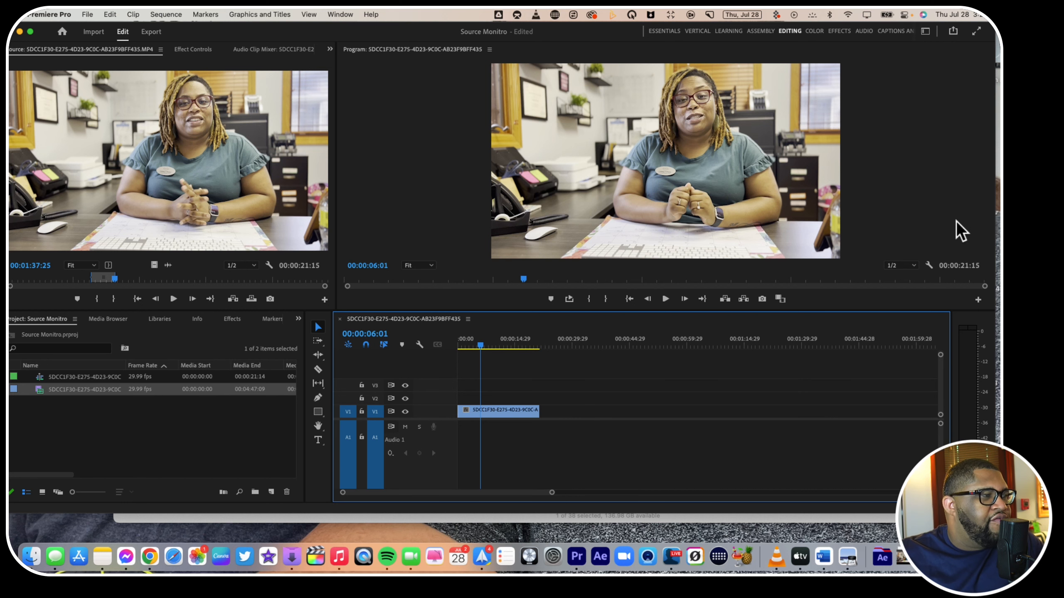
Step: Clear the video-only clip from the timeline
click(493, 409)
key(Delete)
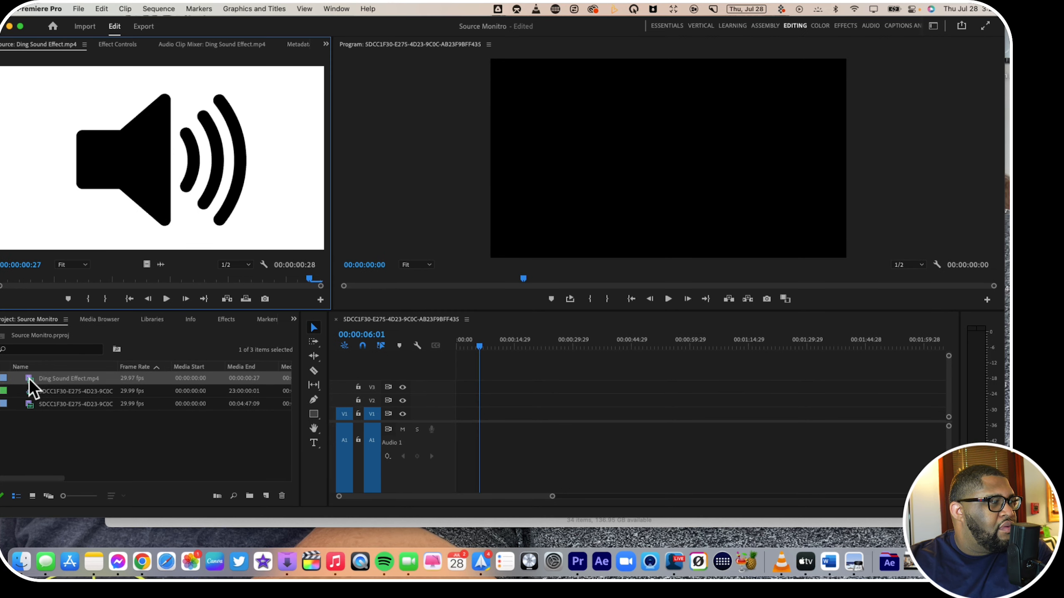
Step: Place the full Ding Sound Effect.mp4 clip at the timeline's start, keeping the existing sequence settings, and play it
drag(29, 379, 459, 423)
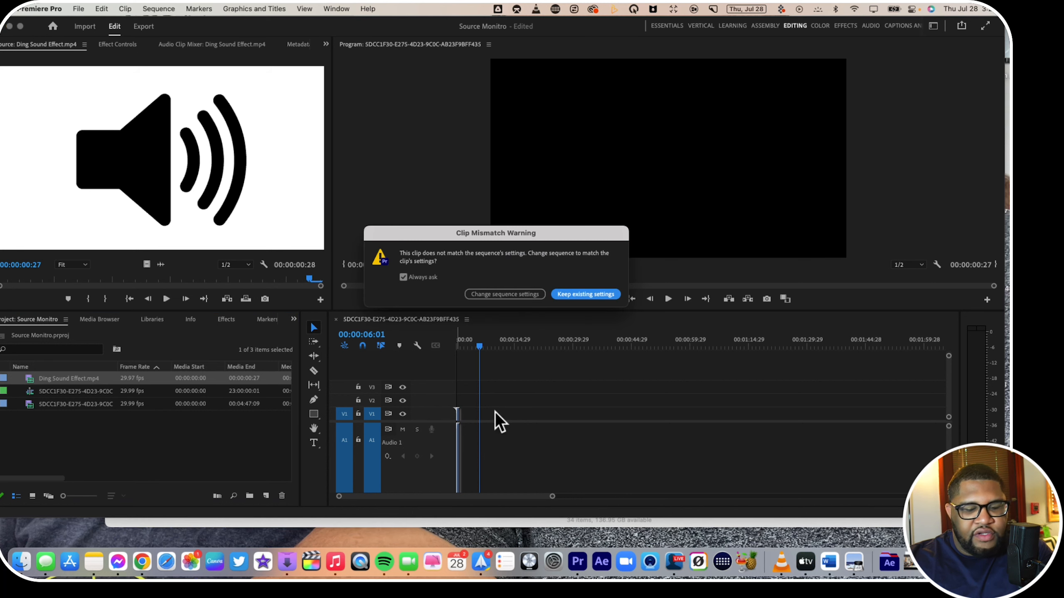
click(571, 293)
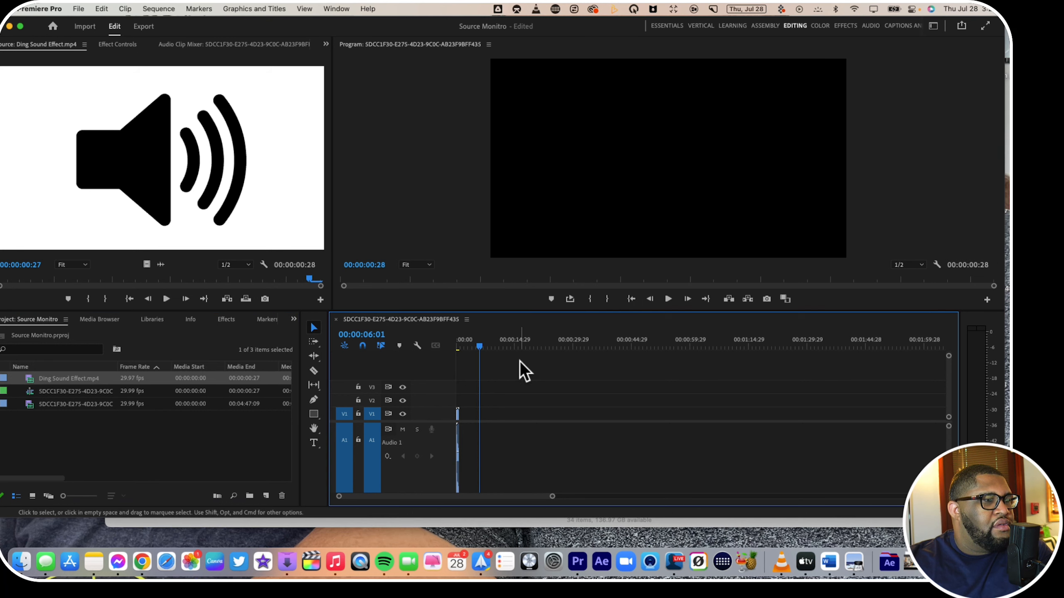
scroll(523, 409, left, 3)
scroll(523, 409, up, 2)
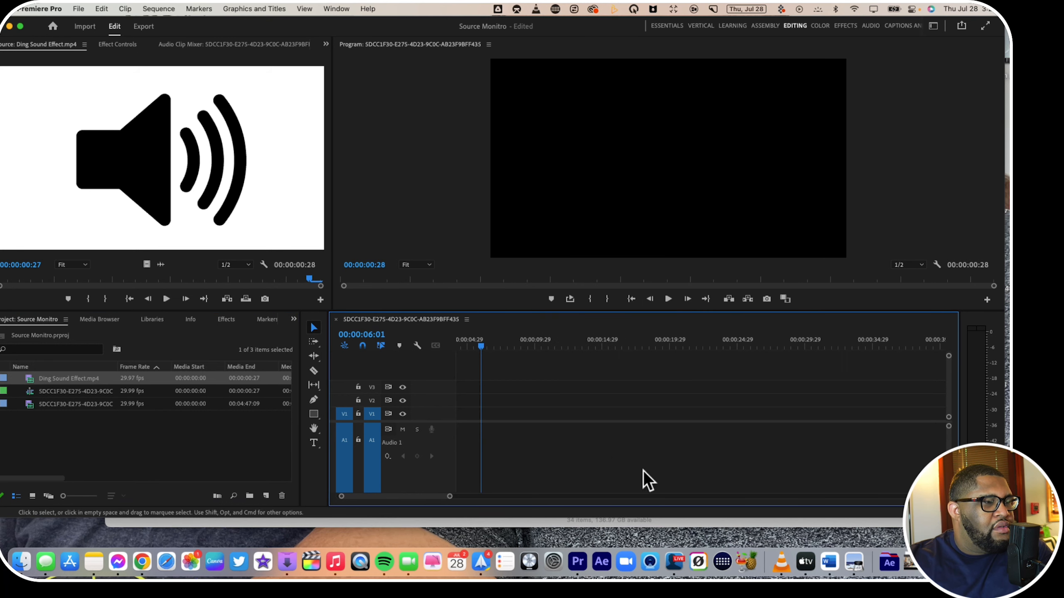
scroll(602, 447, up, 3)
scroll(602, 447, left, 5)
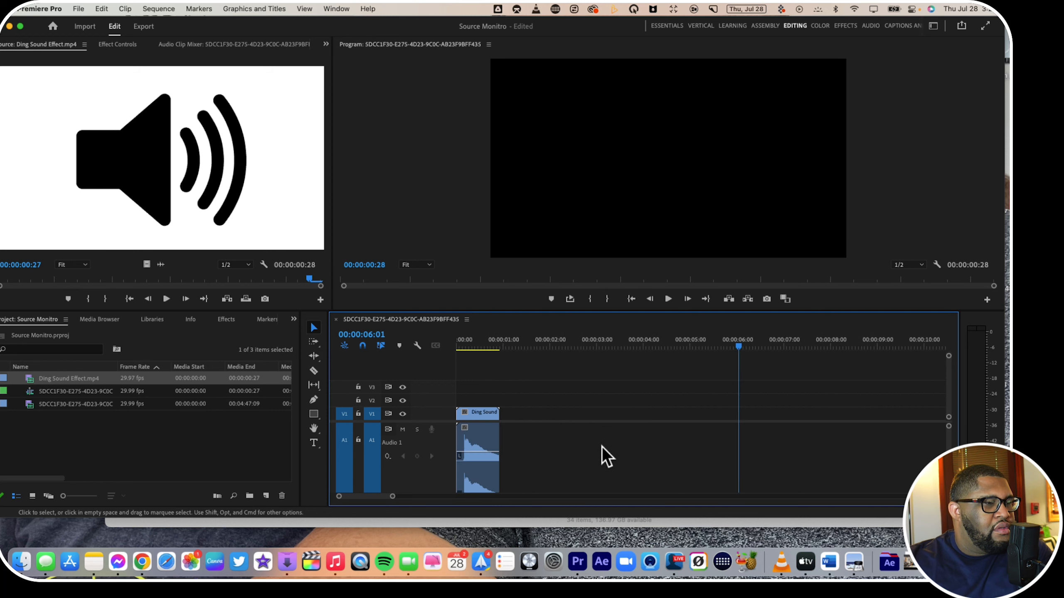
click(463, 349)
key(space)
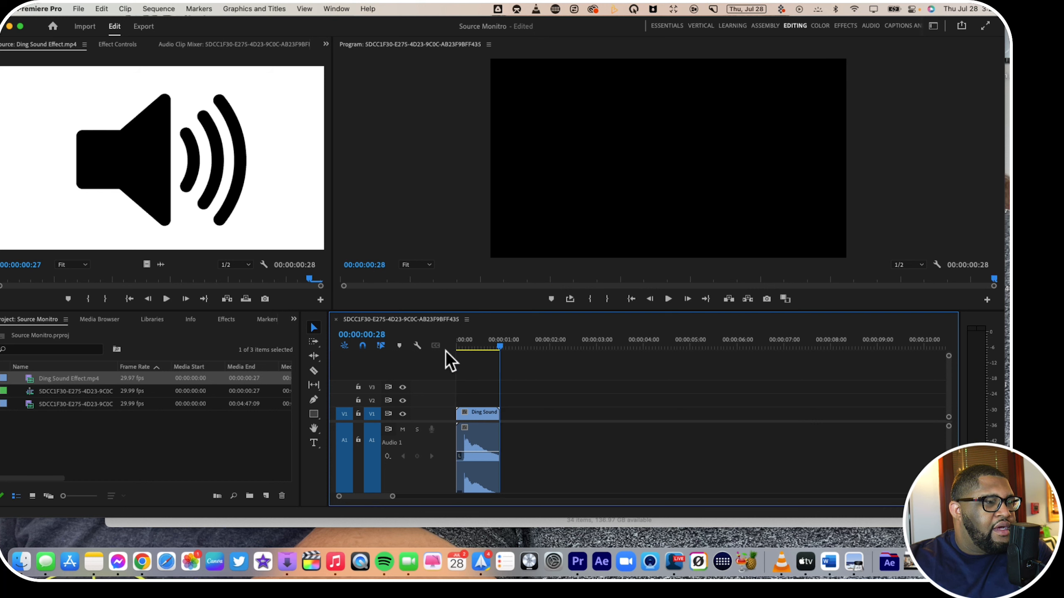
Step: Replace the timeline clip with only the audio of Ding Sound Effect.mp4 at the start of A1 and return the playhead to its beginning
click(481, 415)
key(Delete)
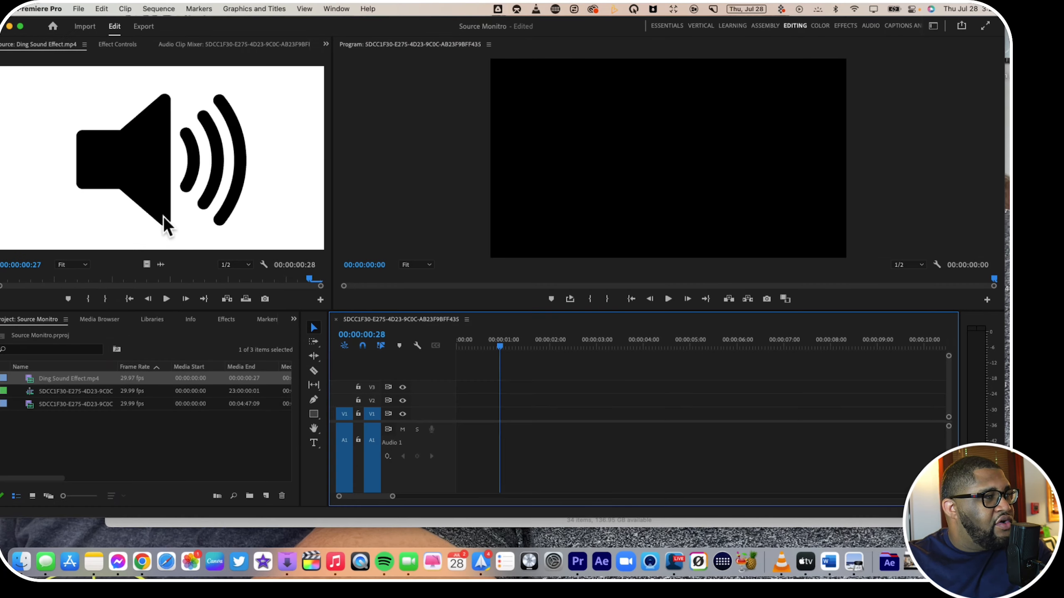
drag(162, 262, 457, 433)
click(459, 344)
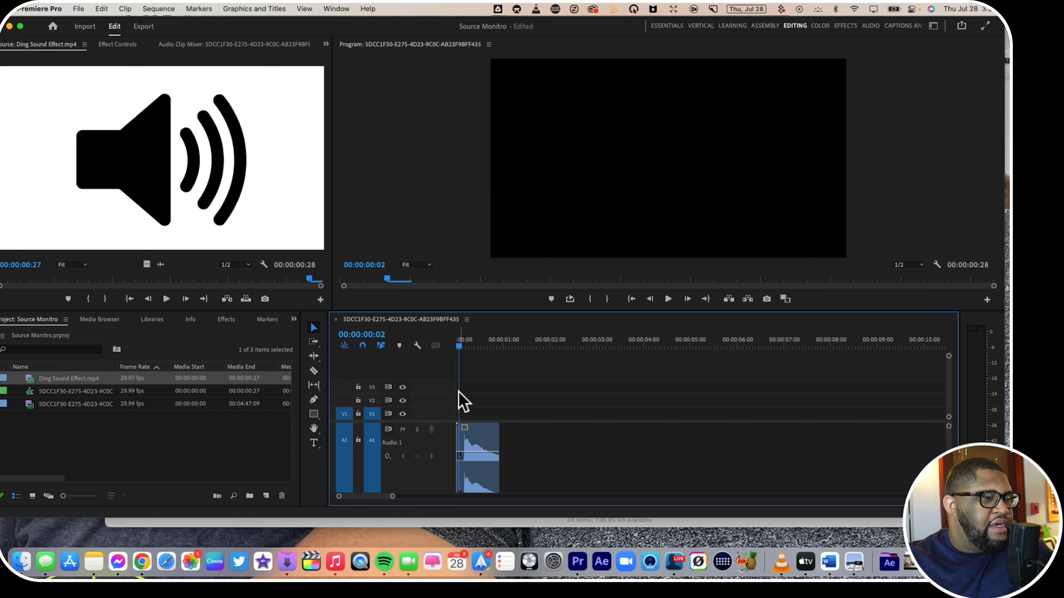